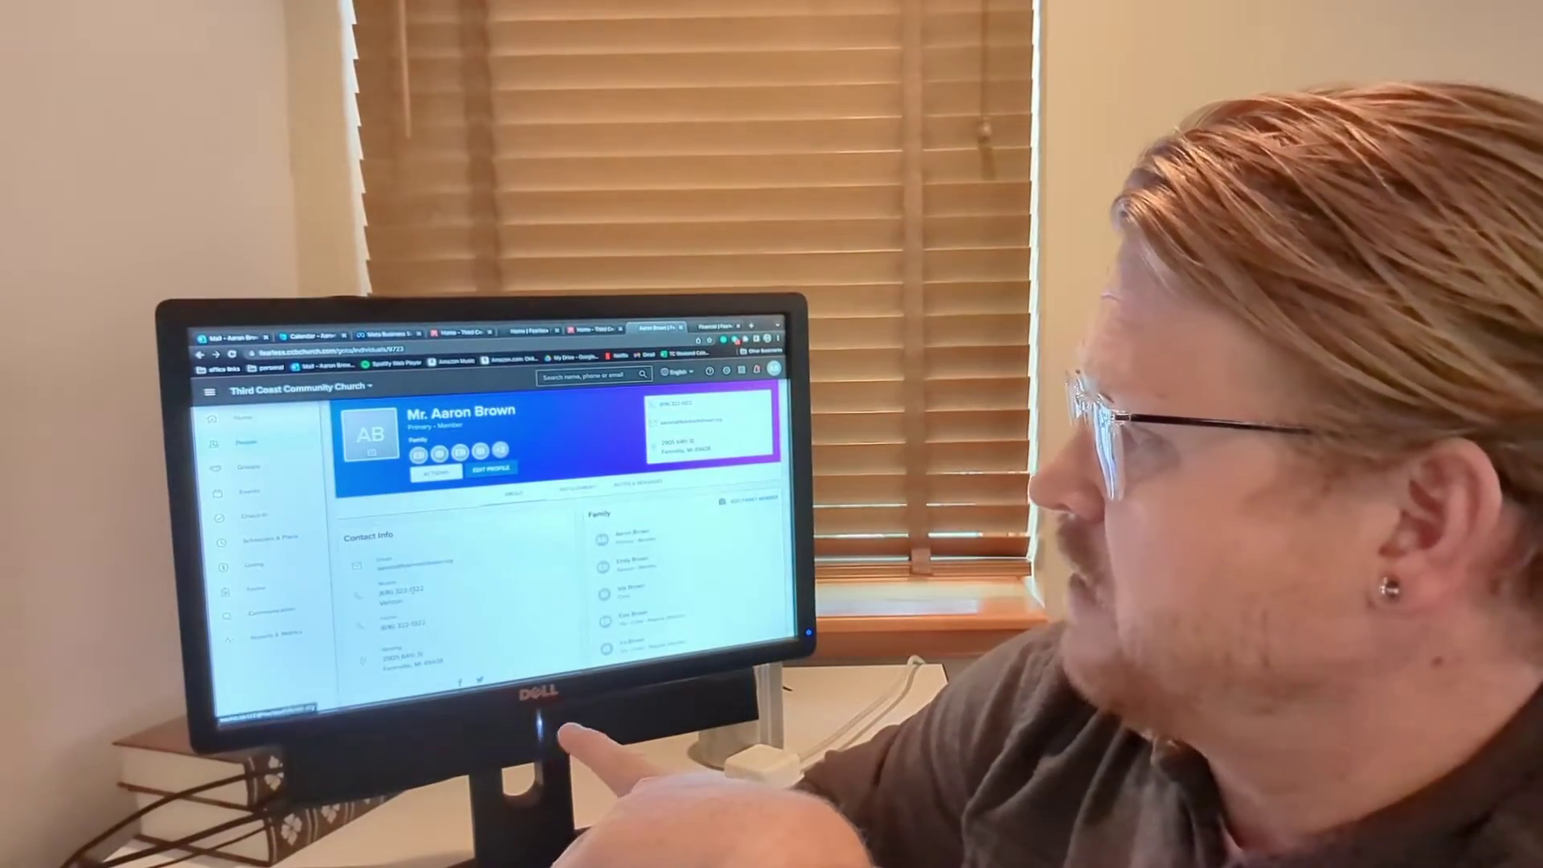
scroll(543, 543, down, 3)
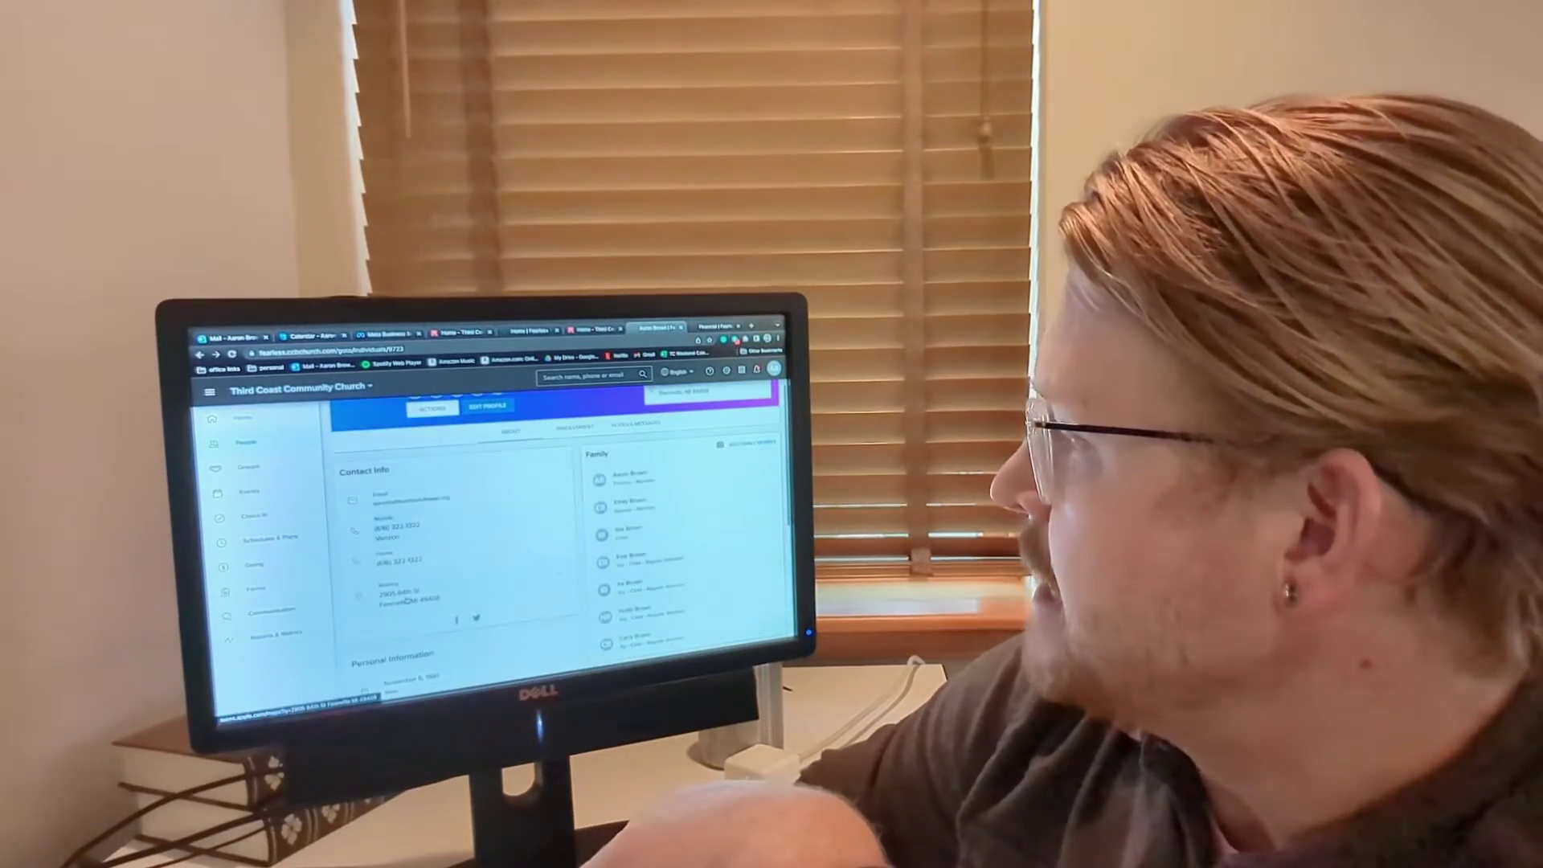
scroll(543, 542, down, 3)
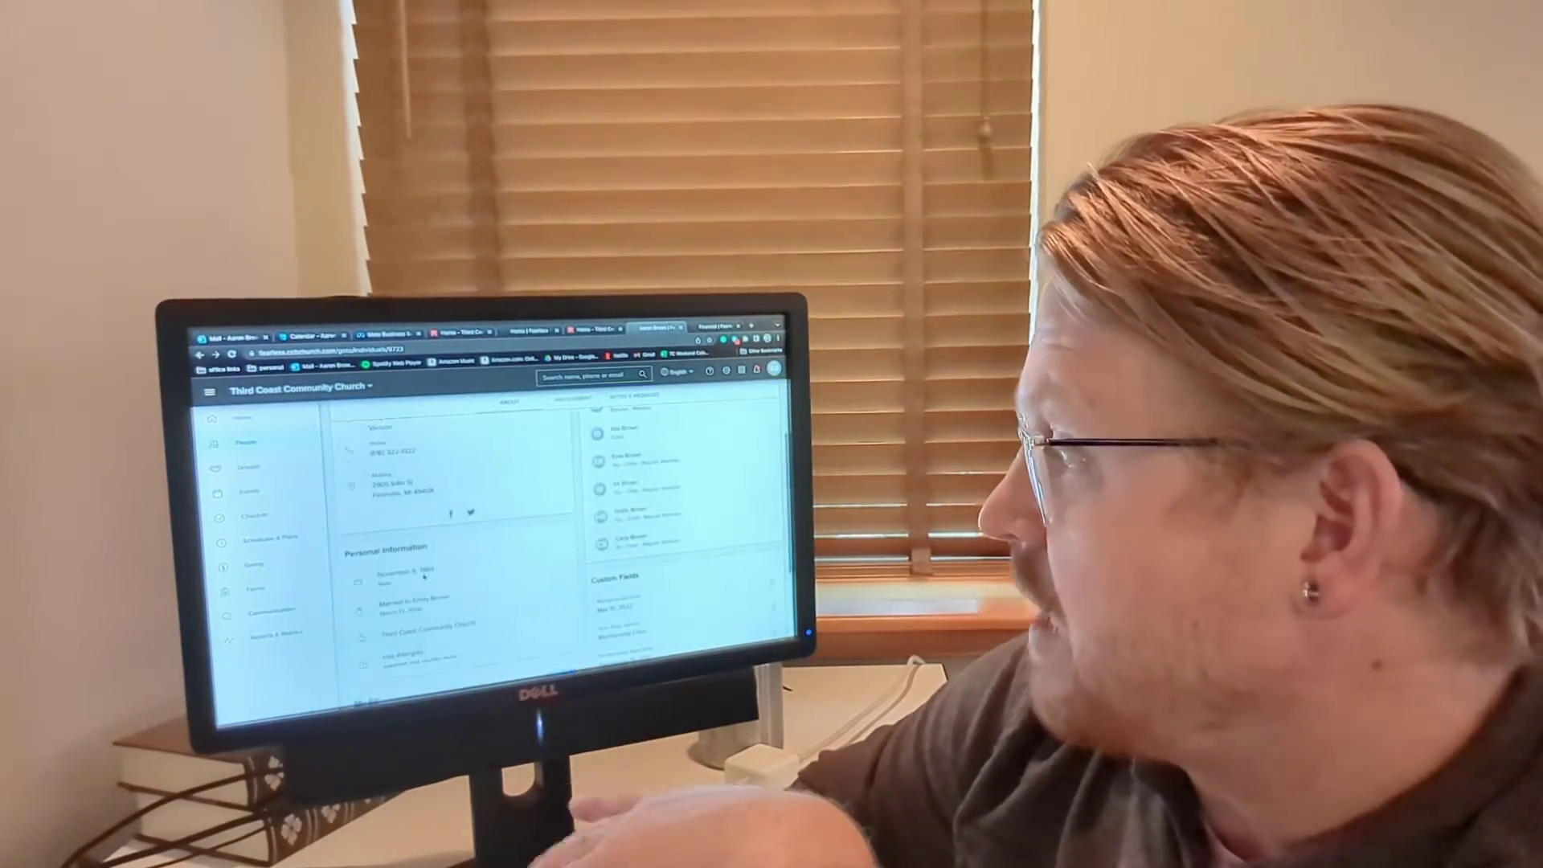
scroll(543, 543, down, 2)
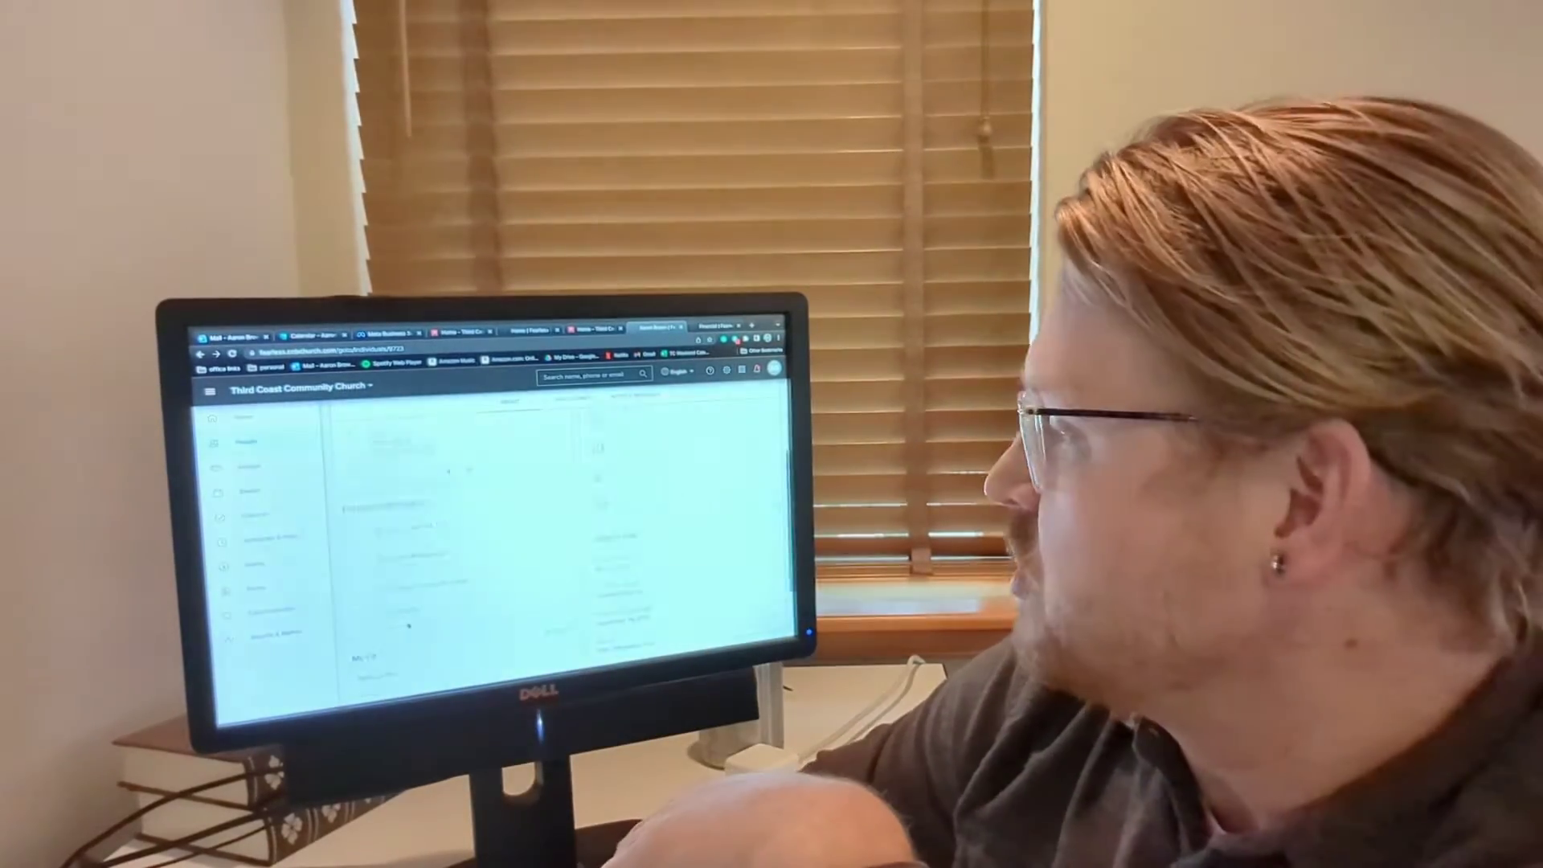
scroll(543, 543, up, 6)
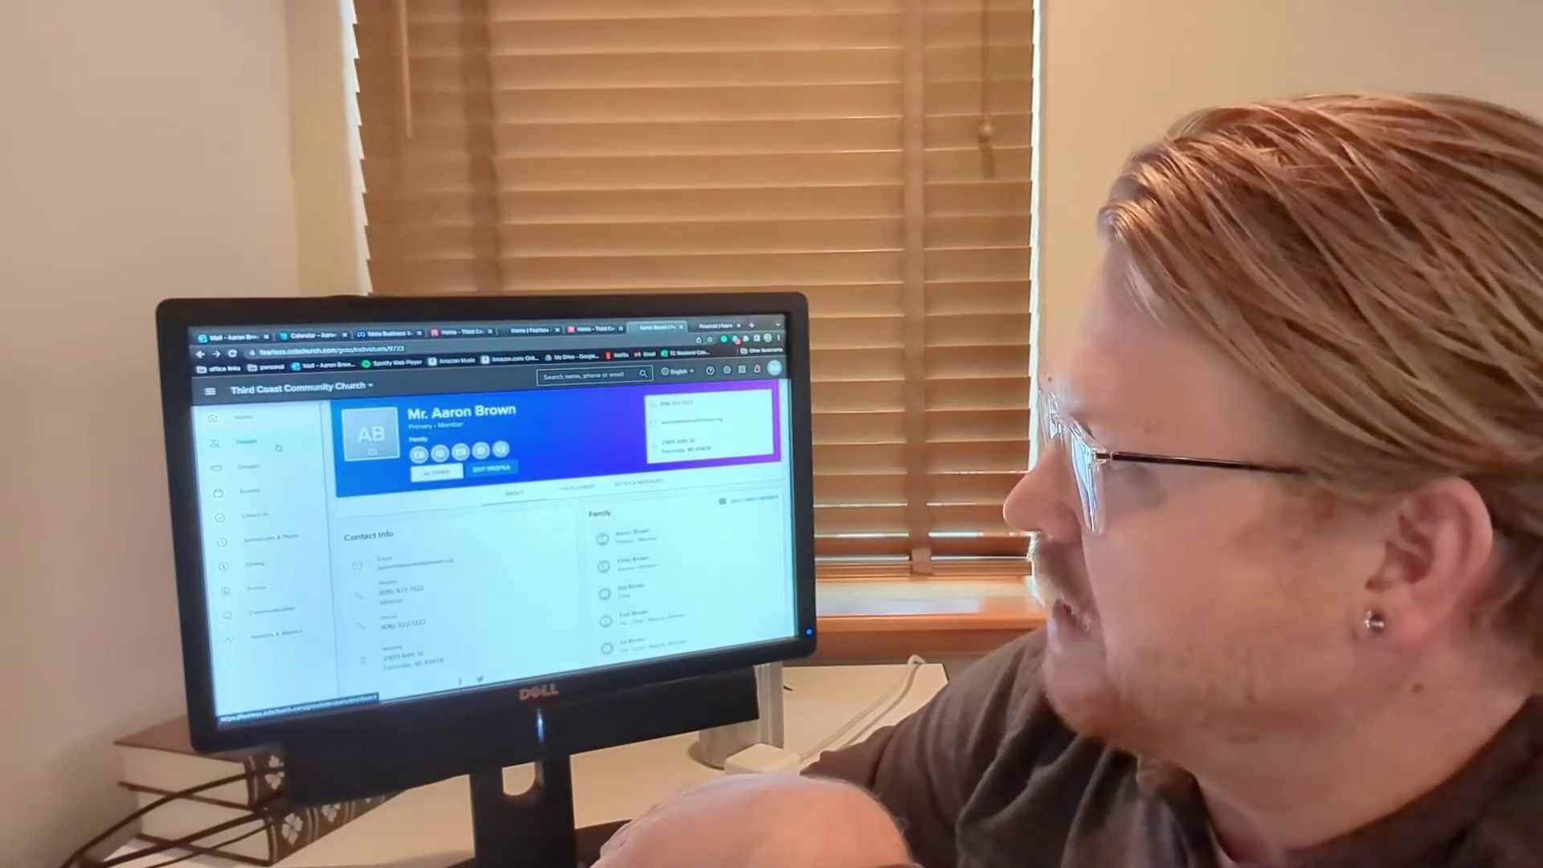
Browse the People directory, then go to the Giving batches page
click(254, 442)
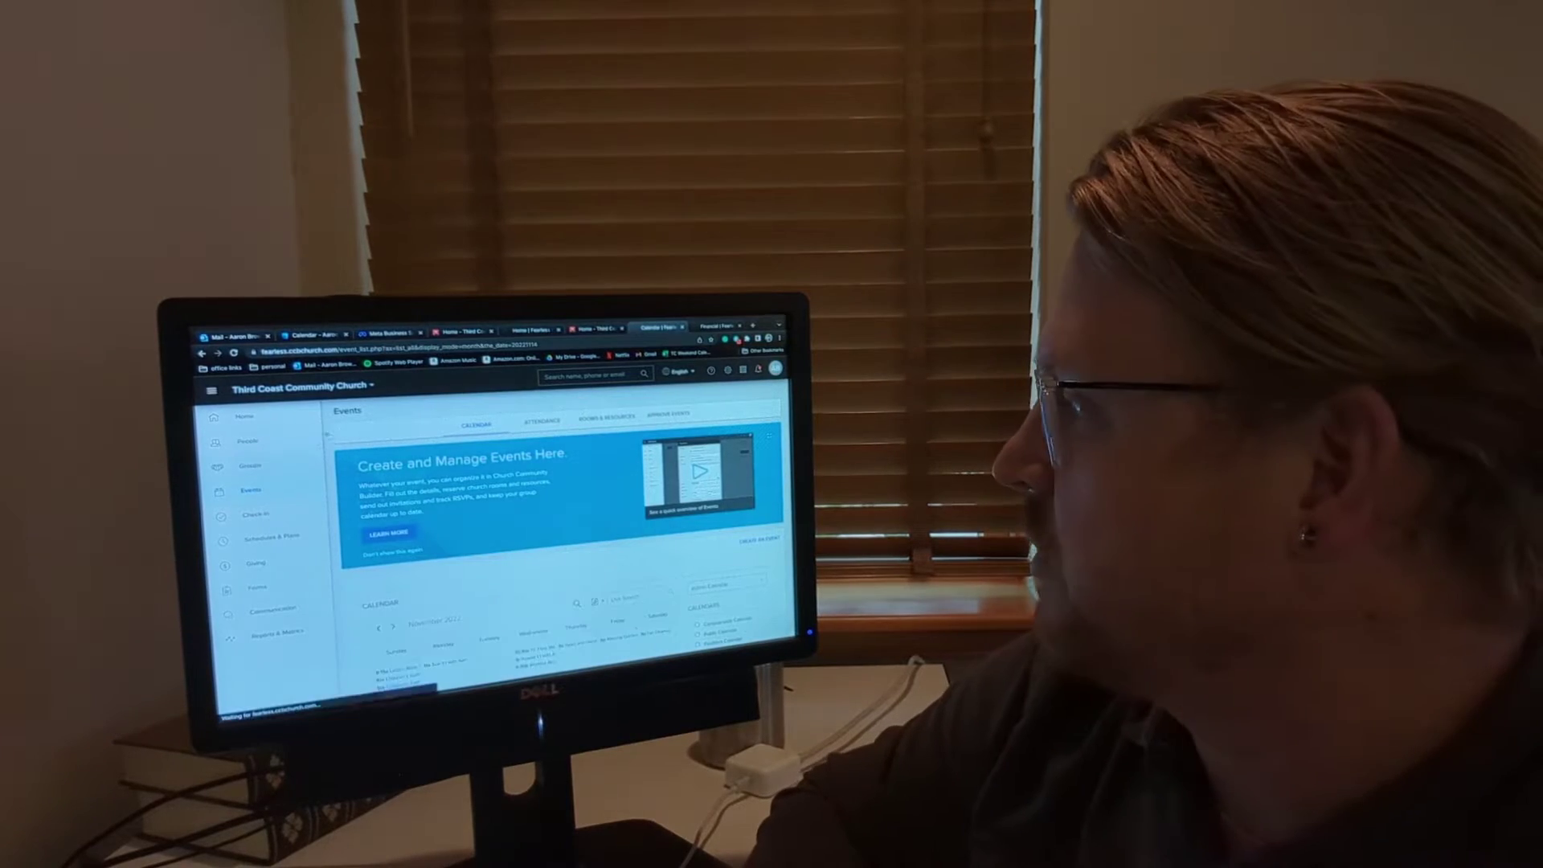
scroll(555, 544, down, 4)
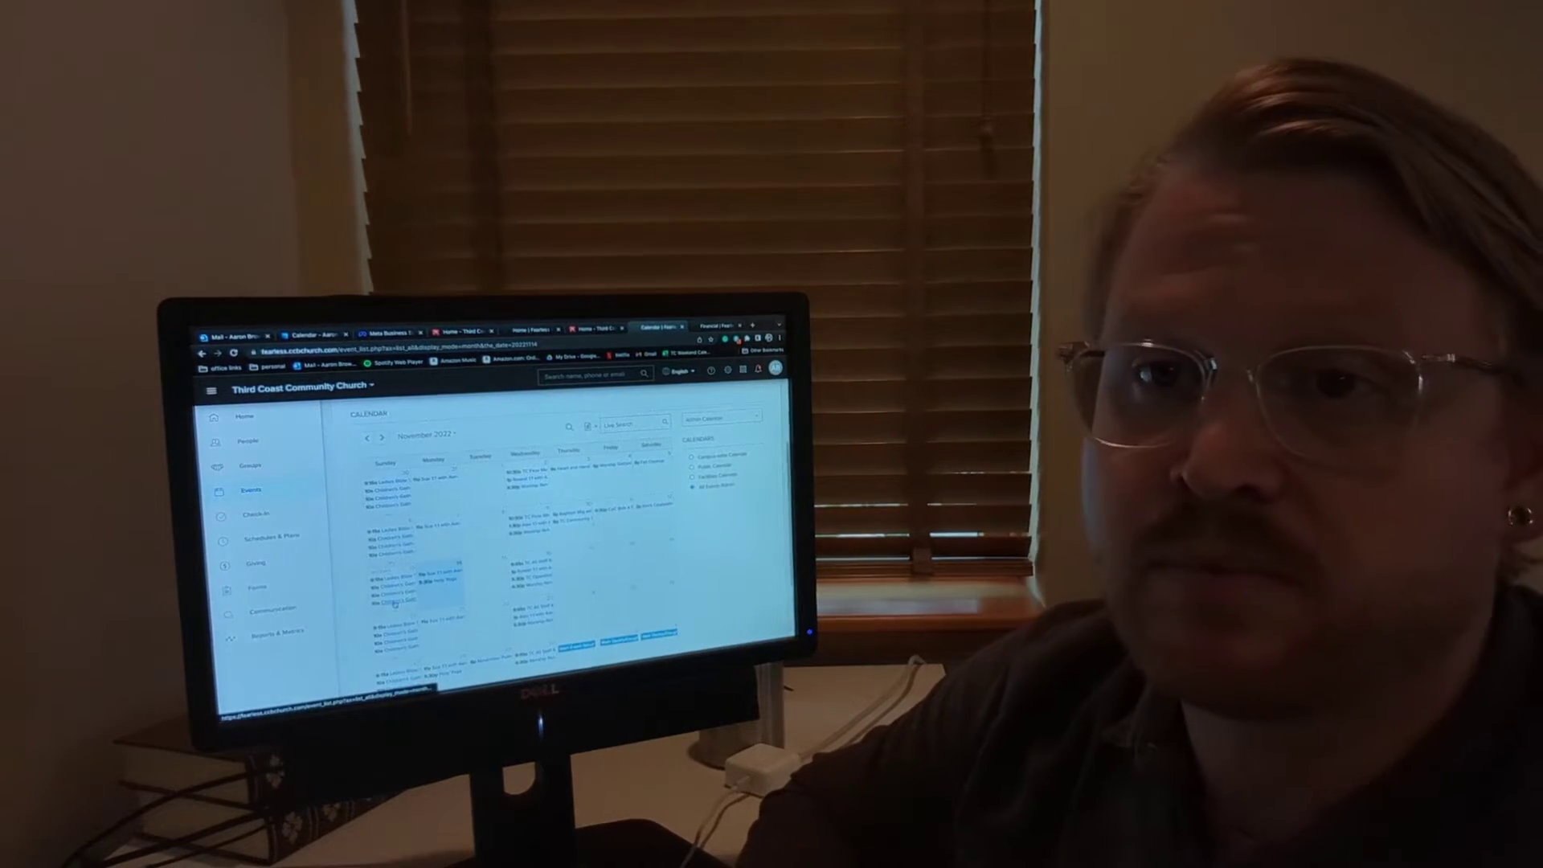
scroll(555, 543, up, 3)
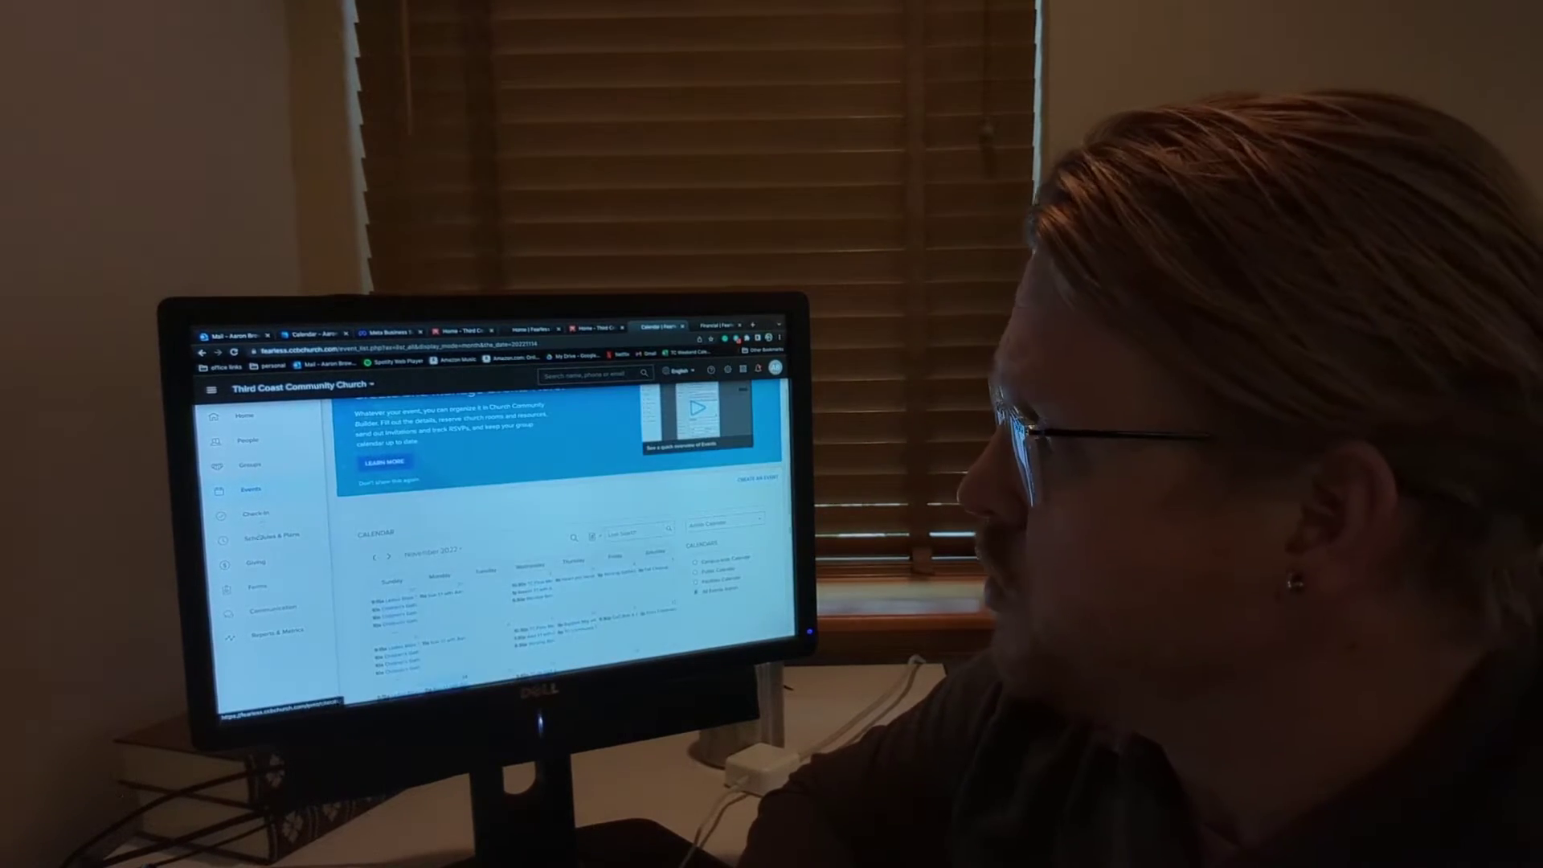
click(257, 562)
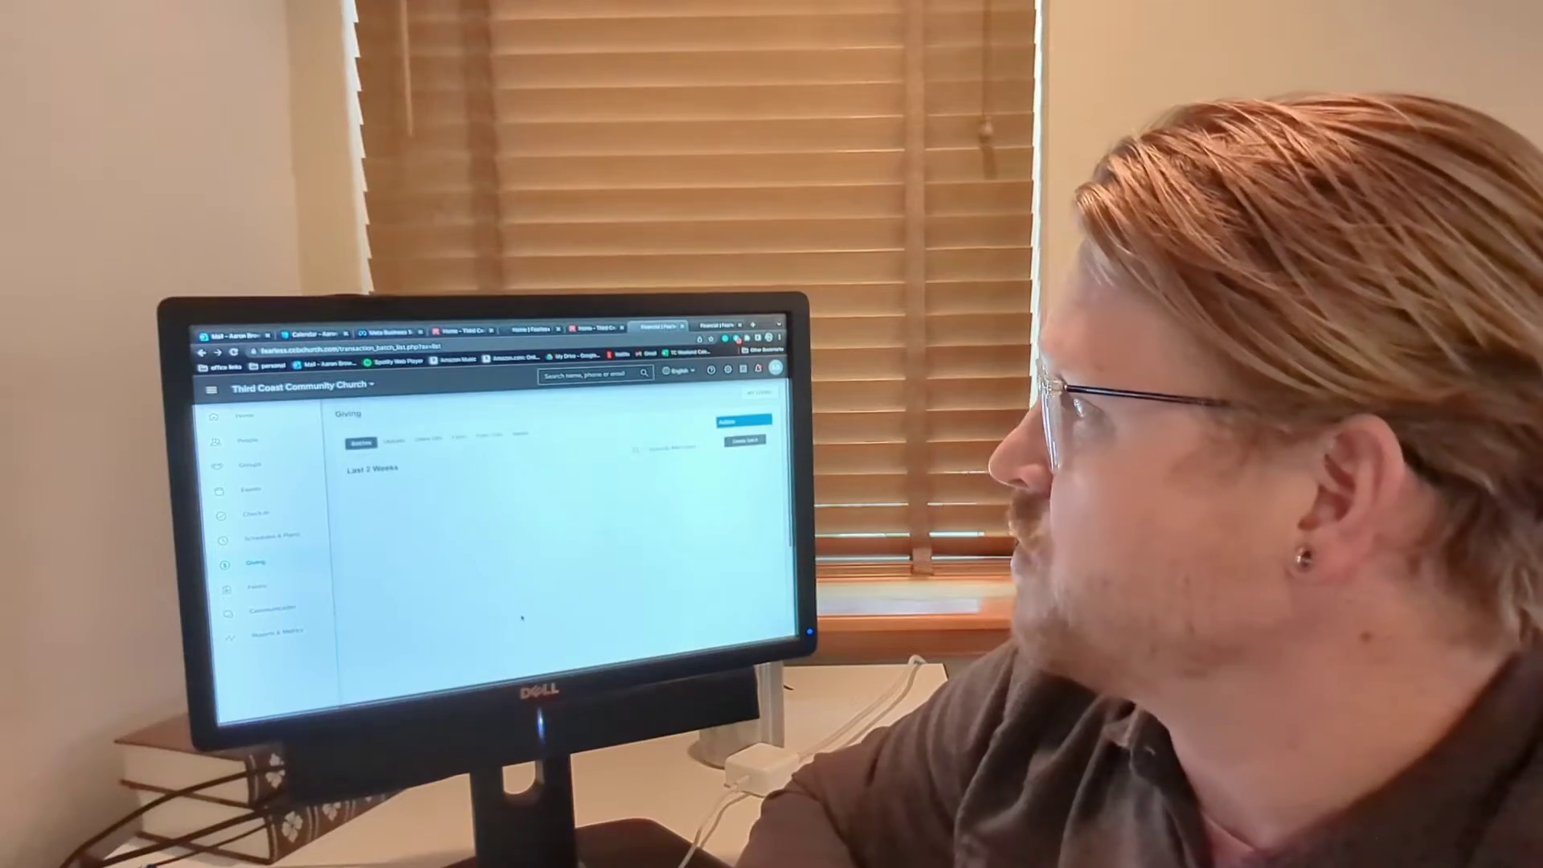
Return to the ThirdCoastFF.org tab showing the 'Following Jesus' homepage banner
key(ctrl+Tab)
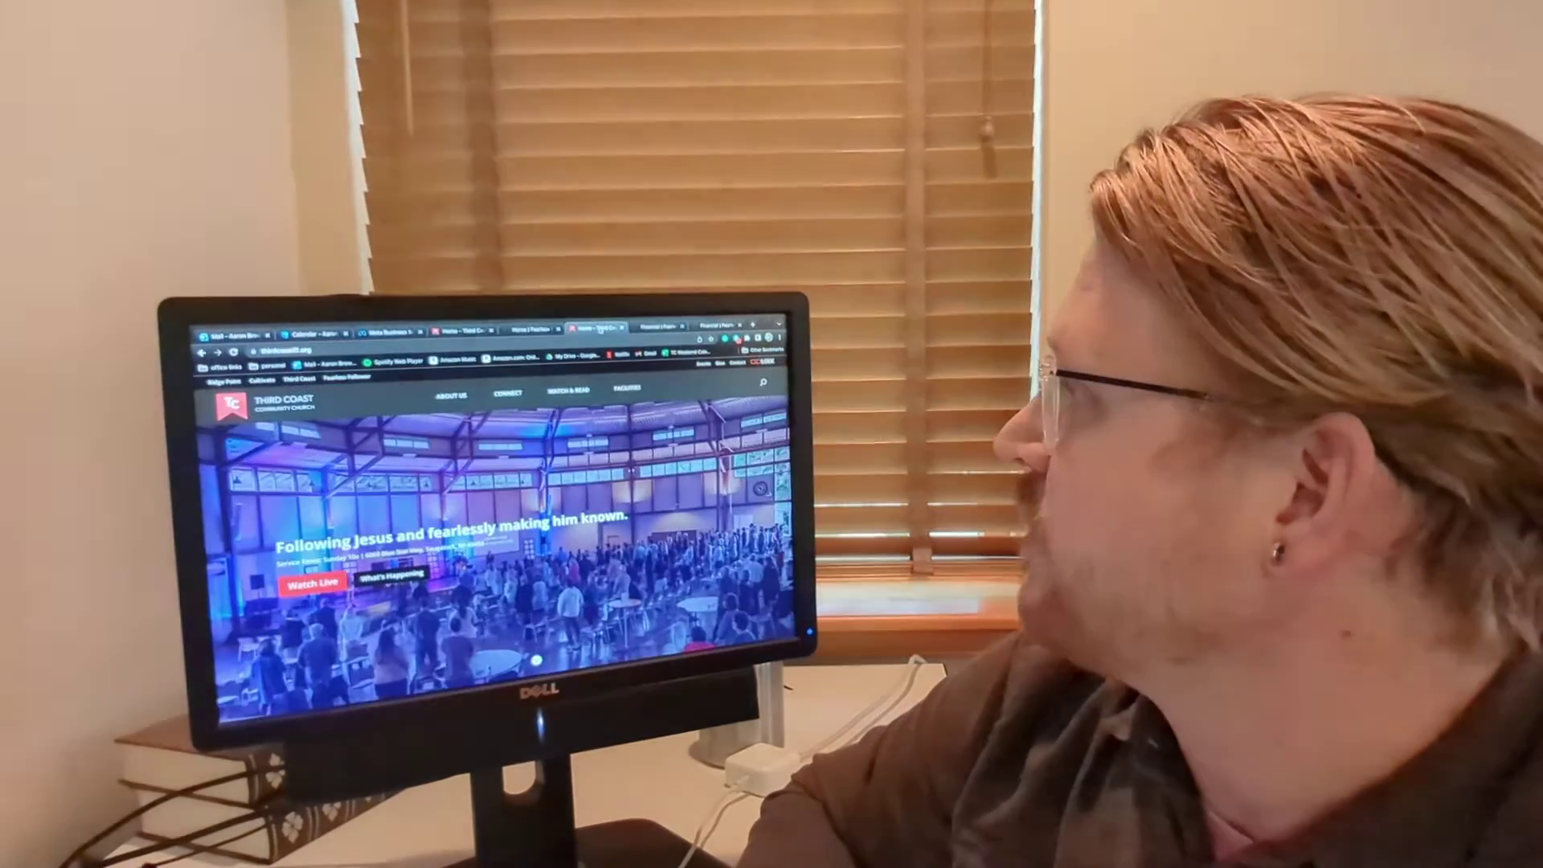